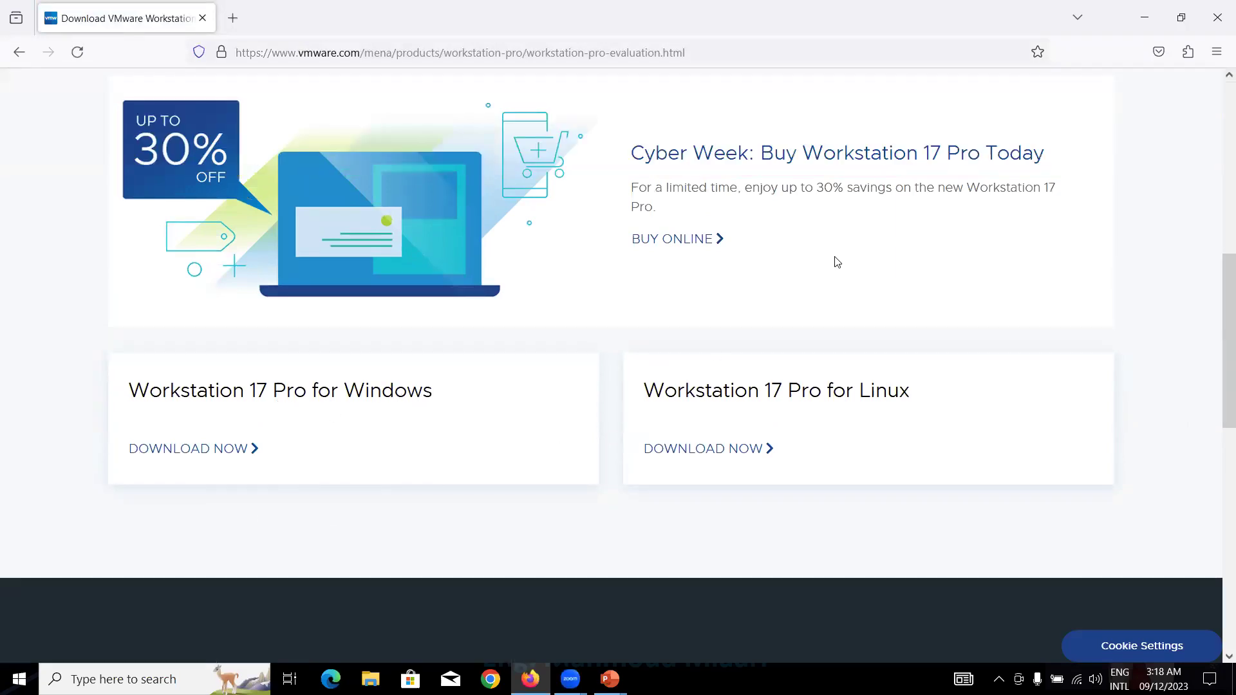
# Launch the VMware Workstation 17.5.0 installer from the desktop and accept the End-User License Agreement in its setup wizard.
pyautogui.click(1141, 22)
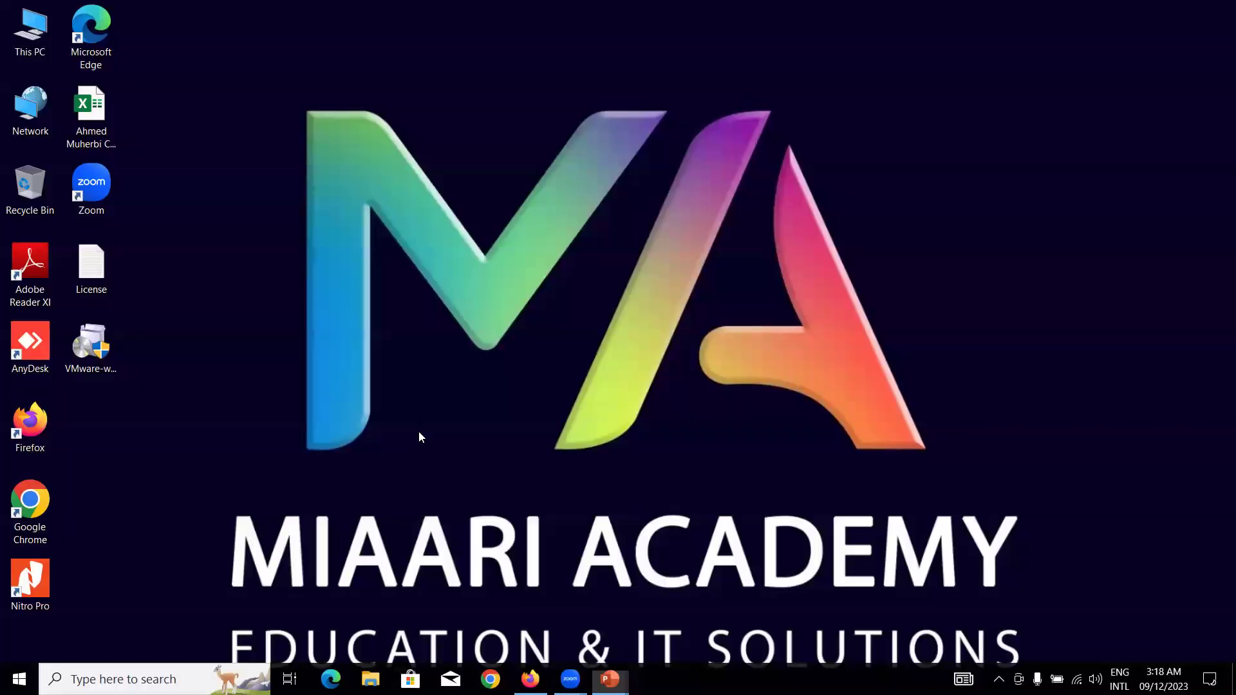
pyautogui.click(95, 348)
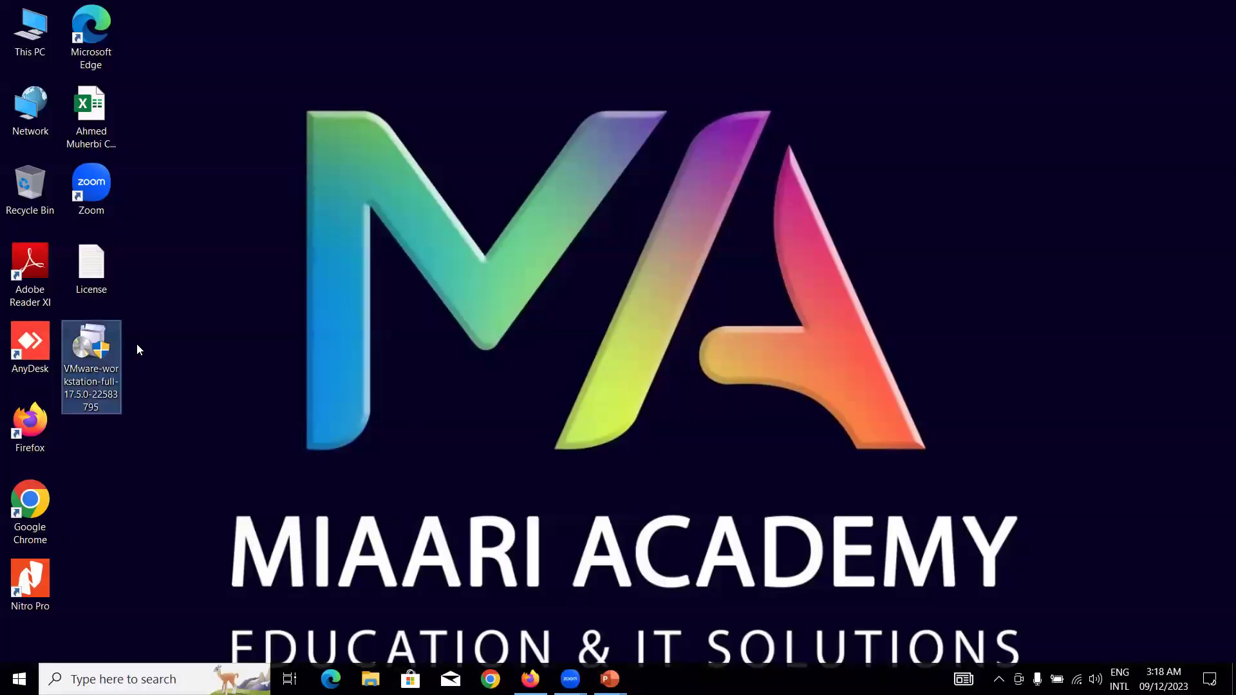
pyautogui.doubleClick(101, 351)
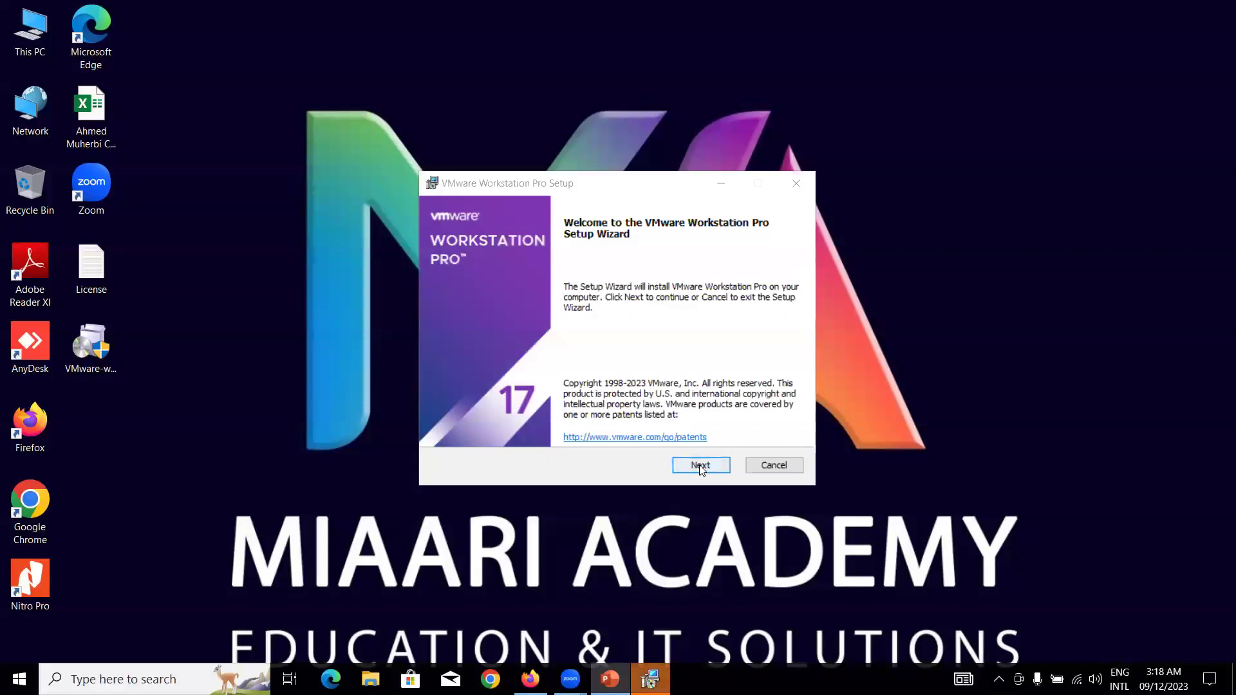
pyautogui.click(697, 461)
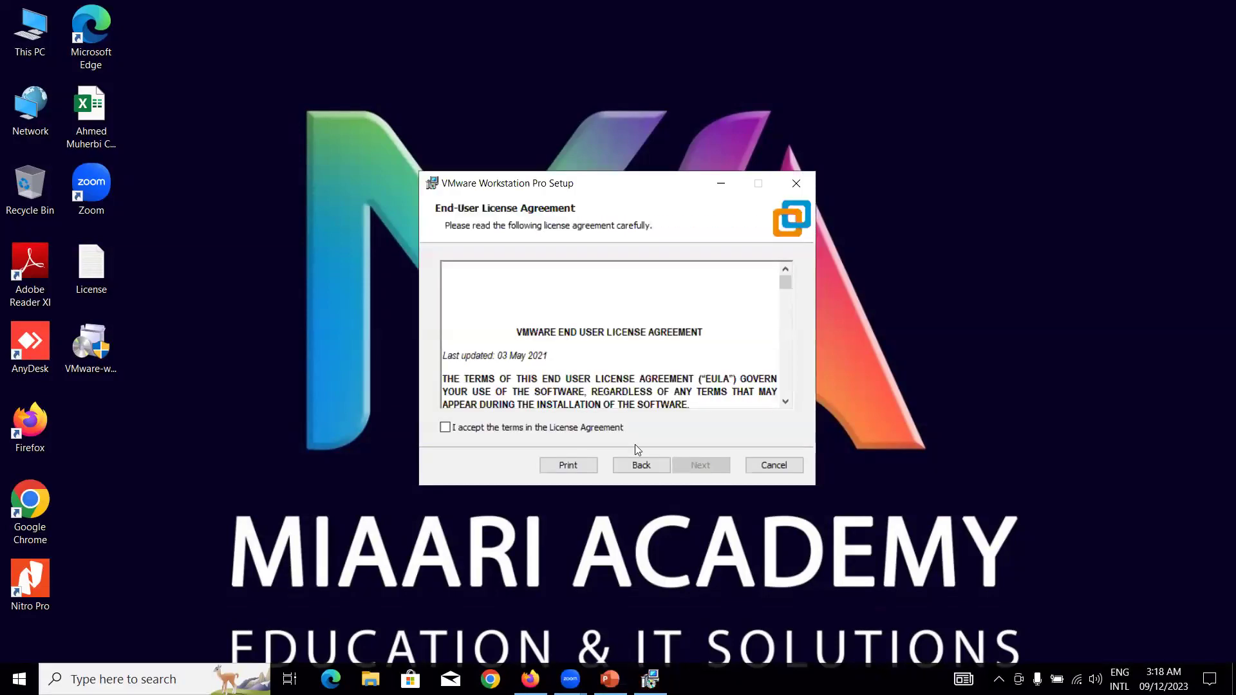
pyautogui.click(468, 431)
pyautogui.click(701, 464)
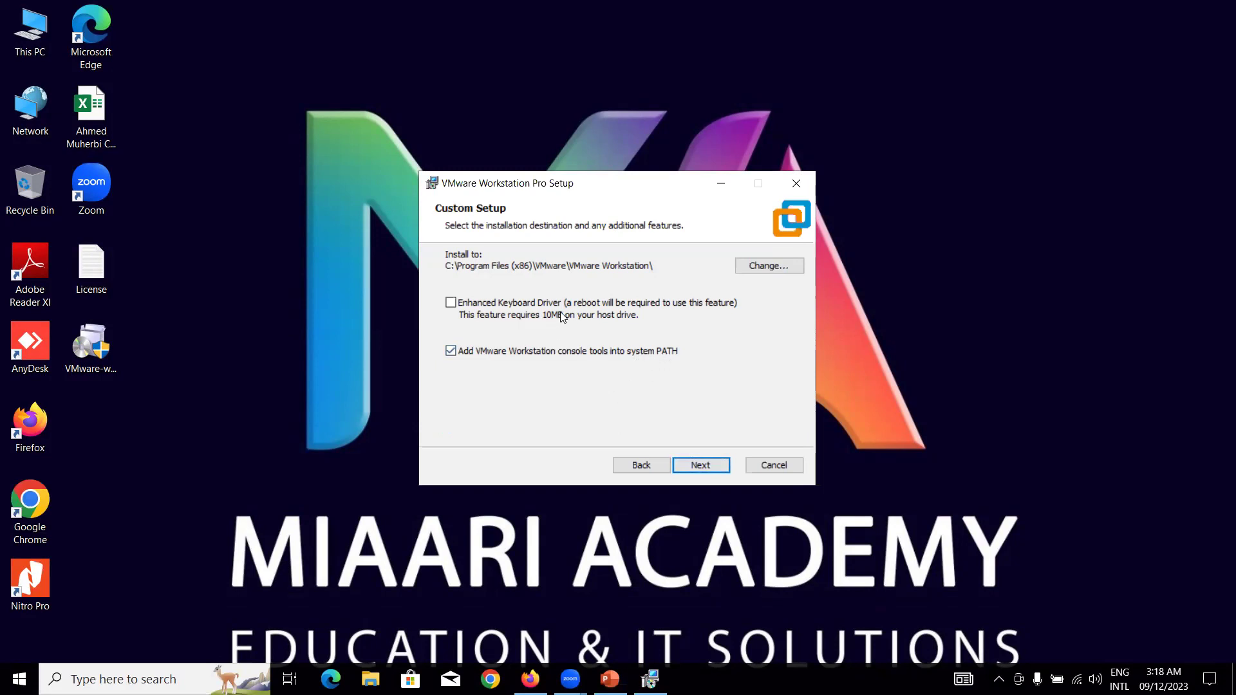
# Install VMware Workstation Pro with the default destination and user experience settings, creating only a Desktop shortcut and no Start Menu one.
pyautogui.click(681, 465)
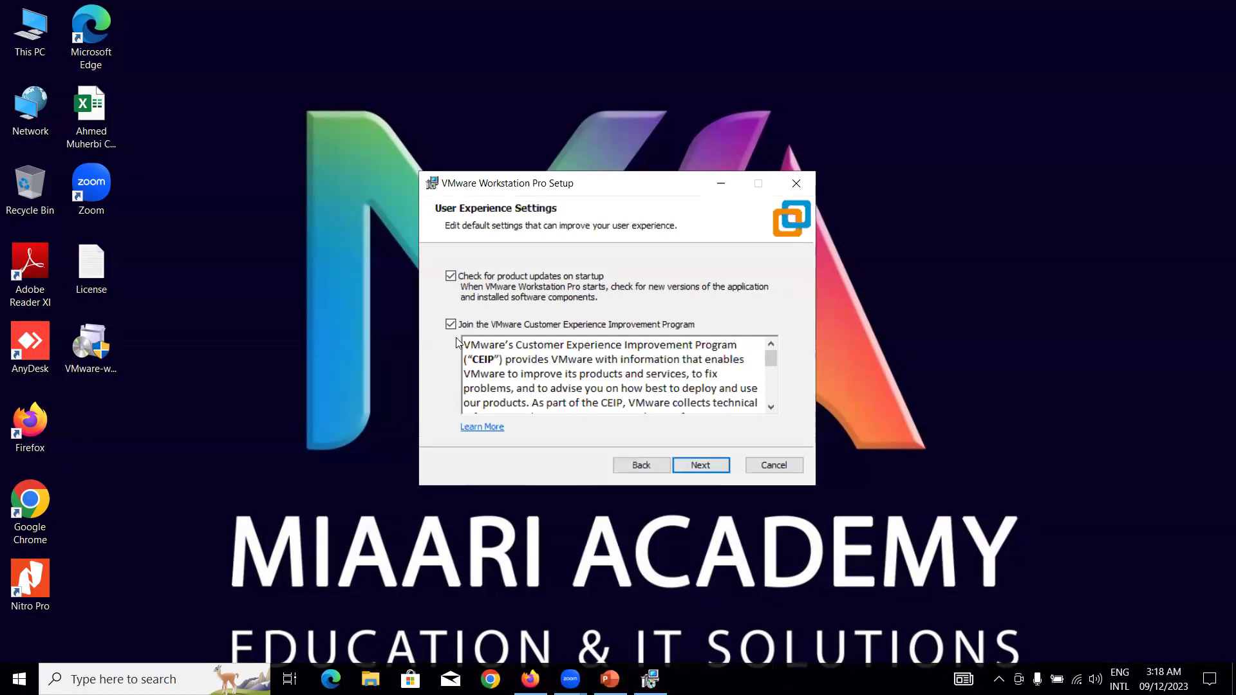
pyautogui.click(694, 465)
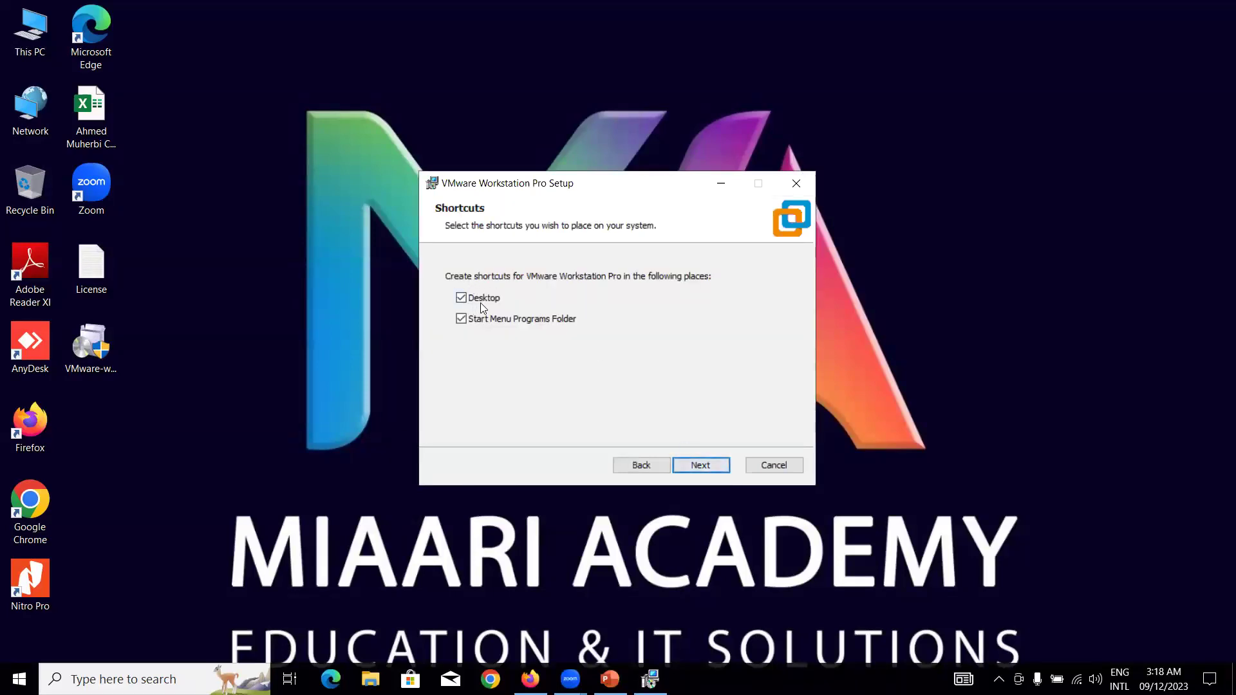
pyautogui.click(487, 322)
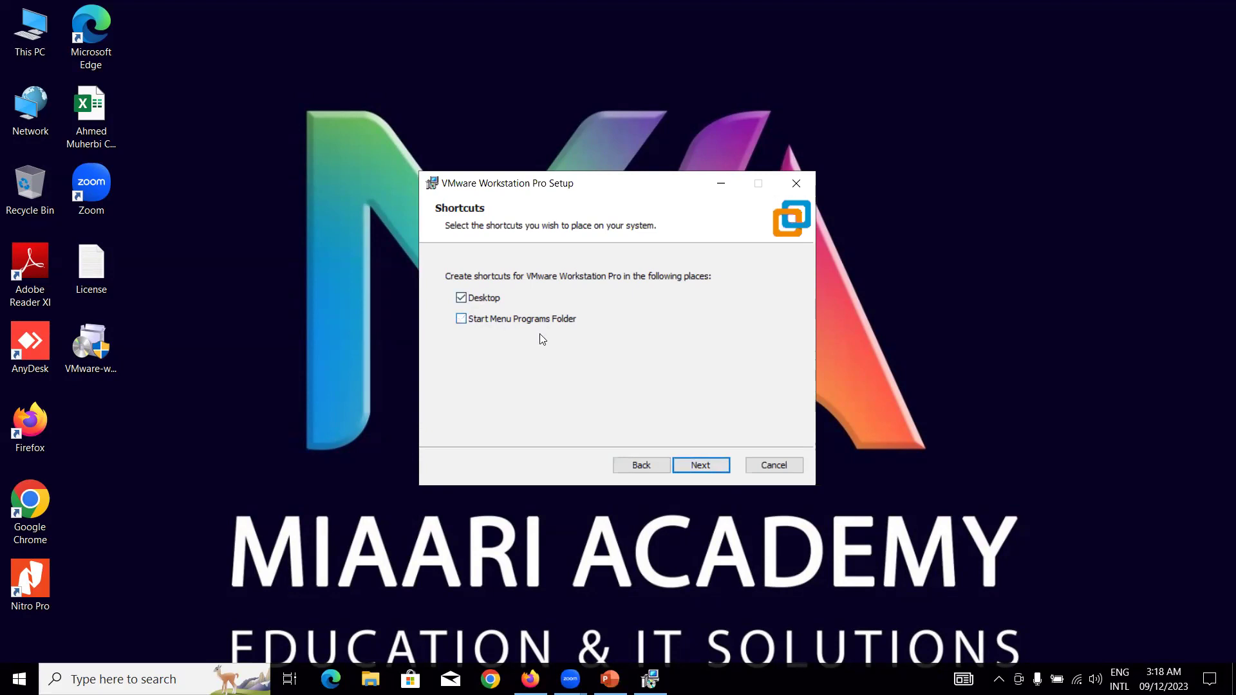
pyautogui.click(701, 465)
pyautogui.click(700, 464)
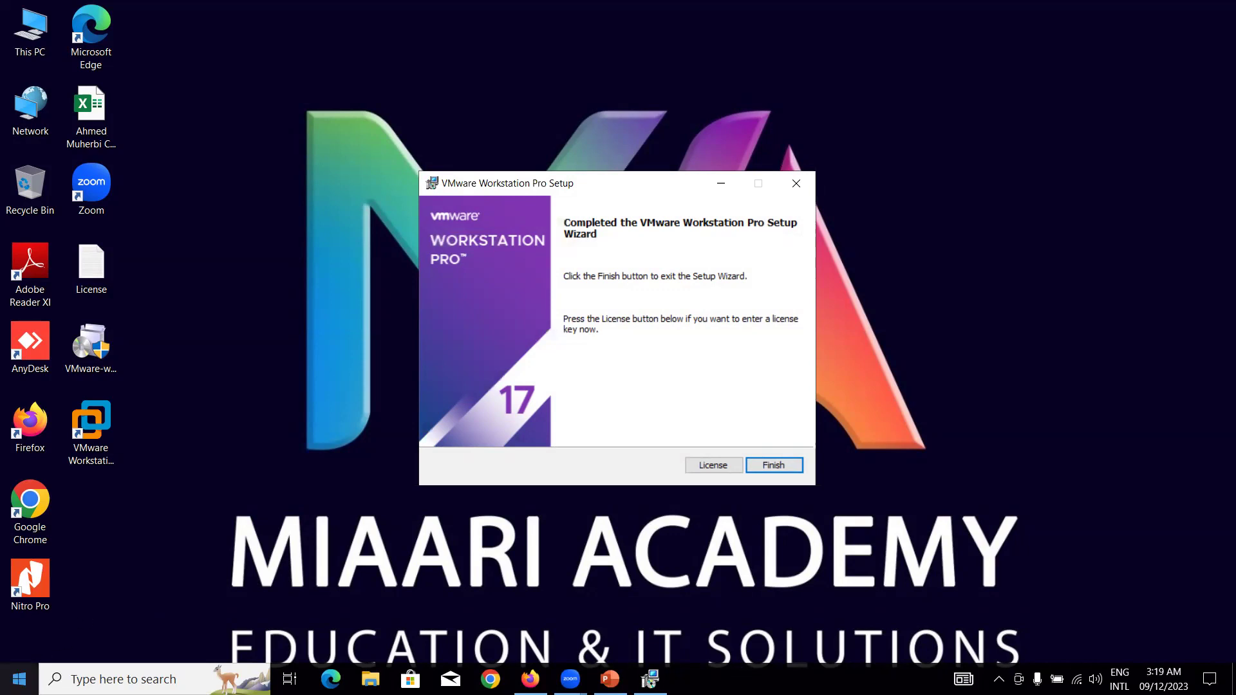
# Try to run the command cpal.cpa through the Windows Run dialog.
pyautogui.click(19, 679)
pyautogui.write('run')
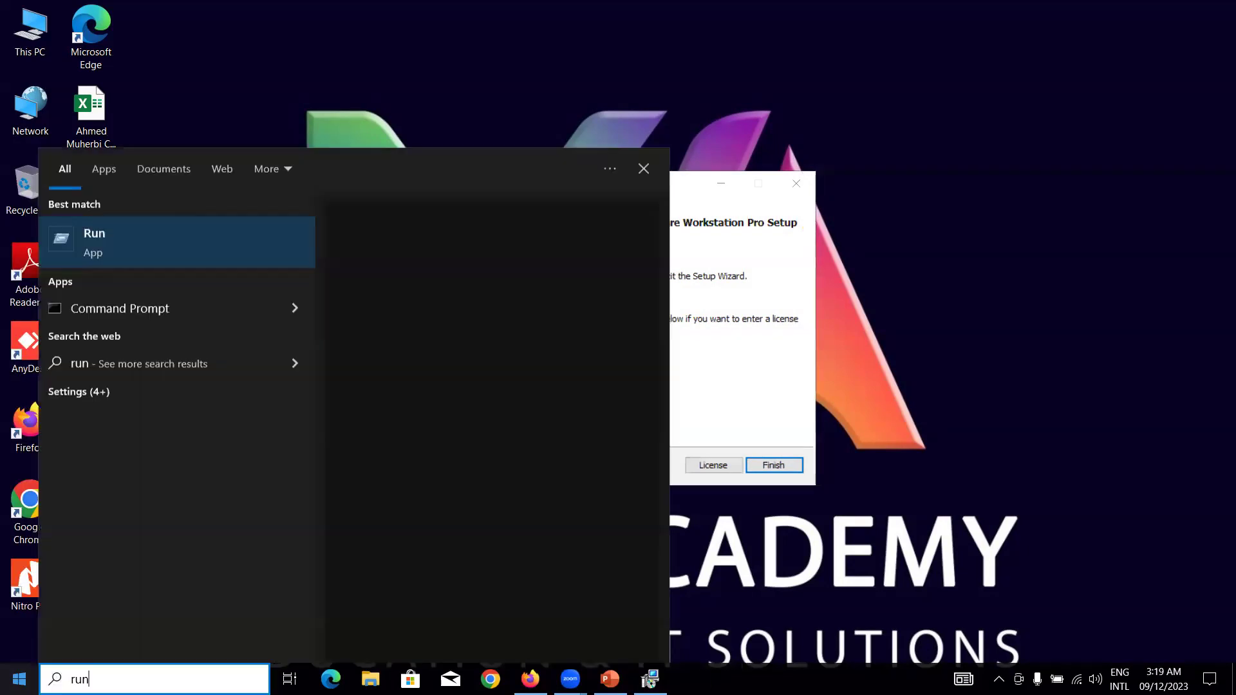
pyautogui.press('Return')
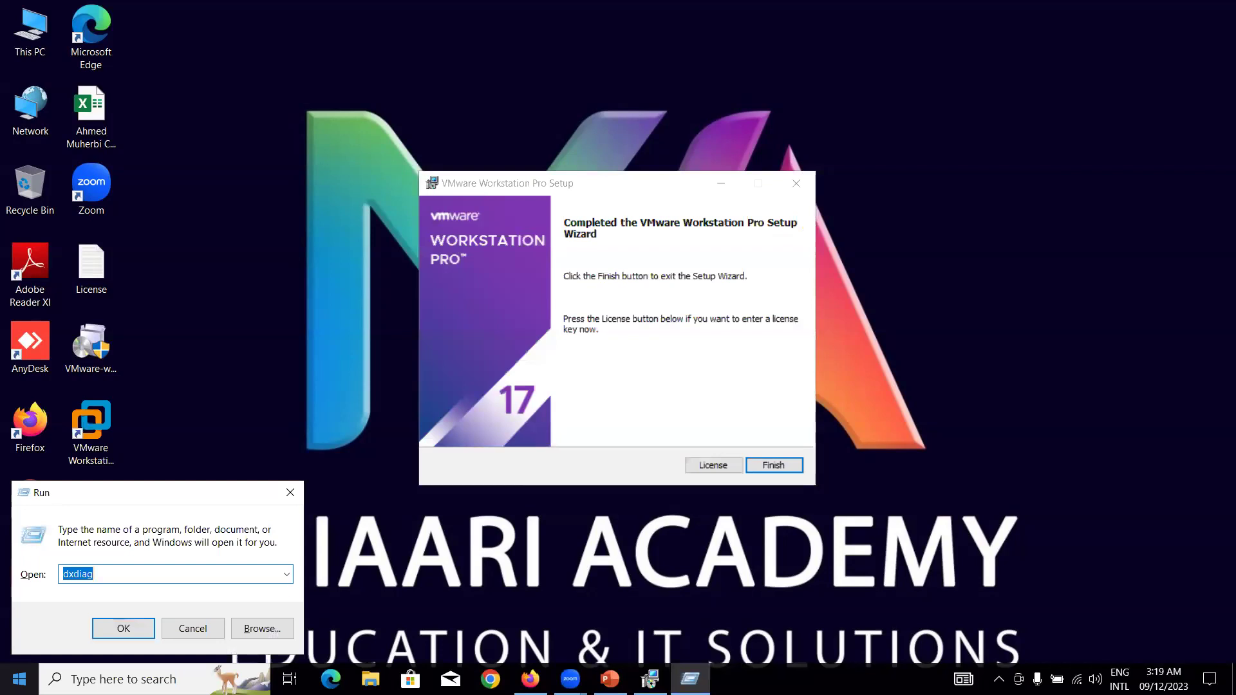
pyautogui.write('cpal.cpa')
pyautogui.press('Return')
pyautogui.press('Return')
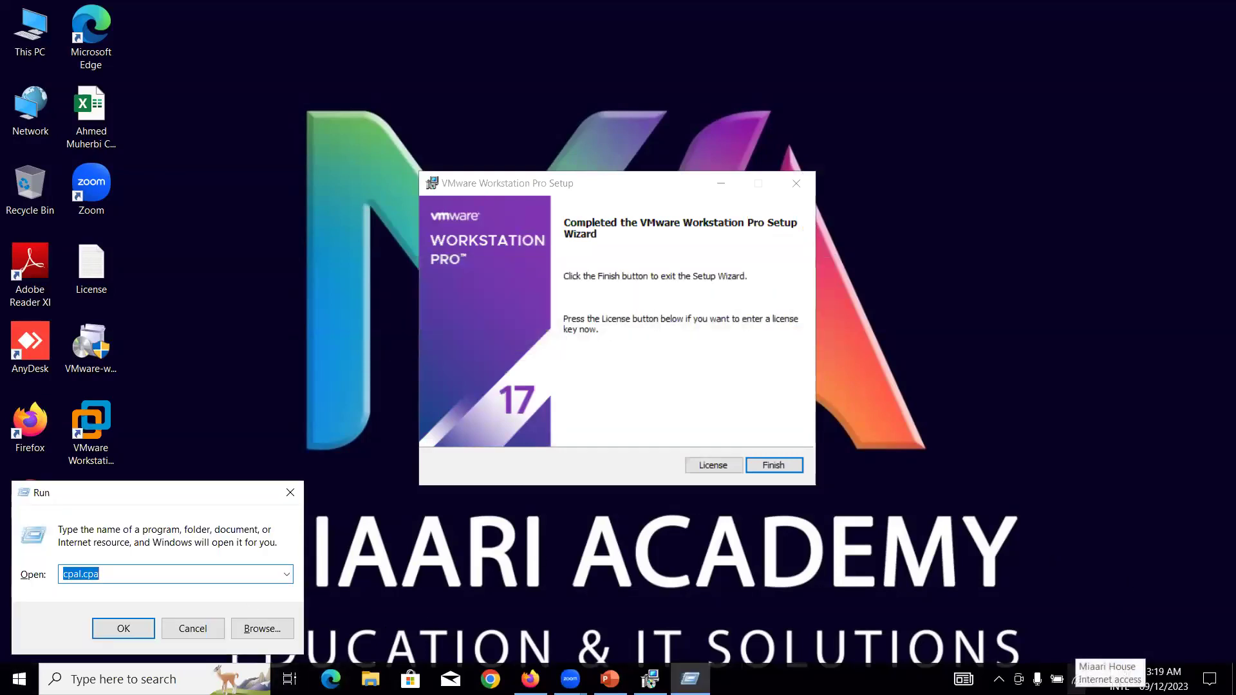
# Open the Windows network settings and examine the hardware properties of the Wi-Fi 2 connection.
pyautogui.rightClick(1076, 679)
pyautogui.click(1102, 665)
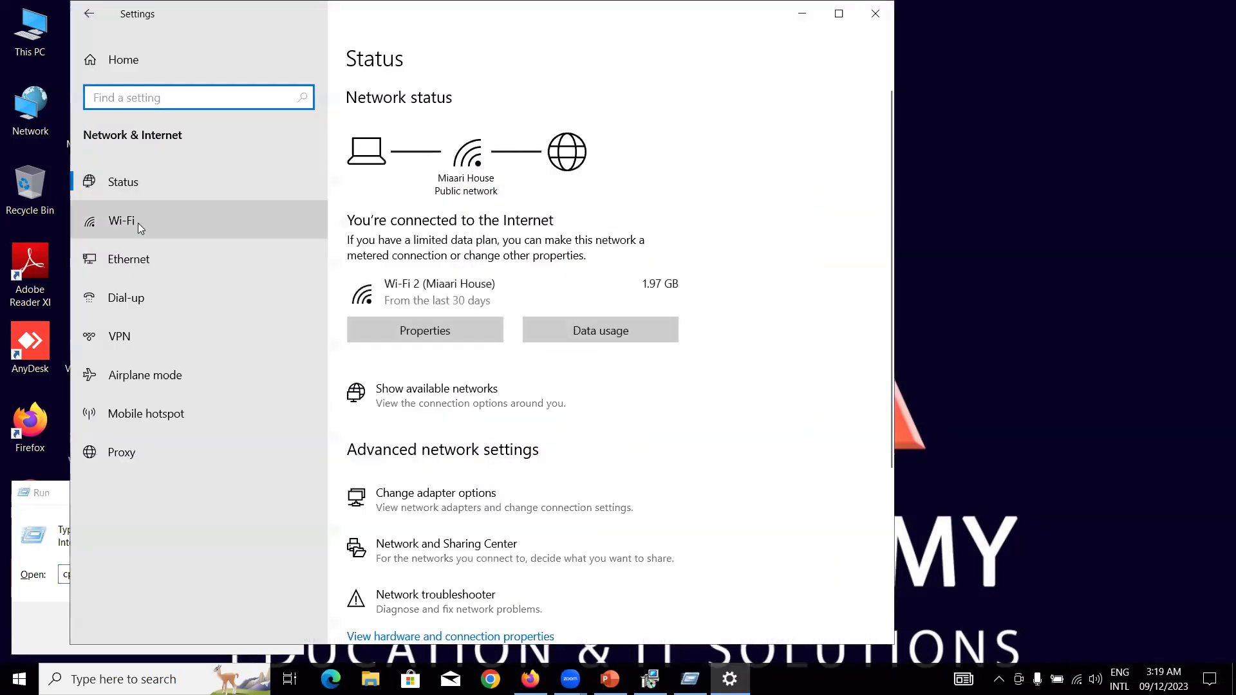
pyautogui.click(137, 223)
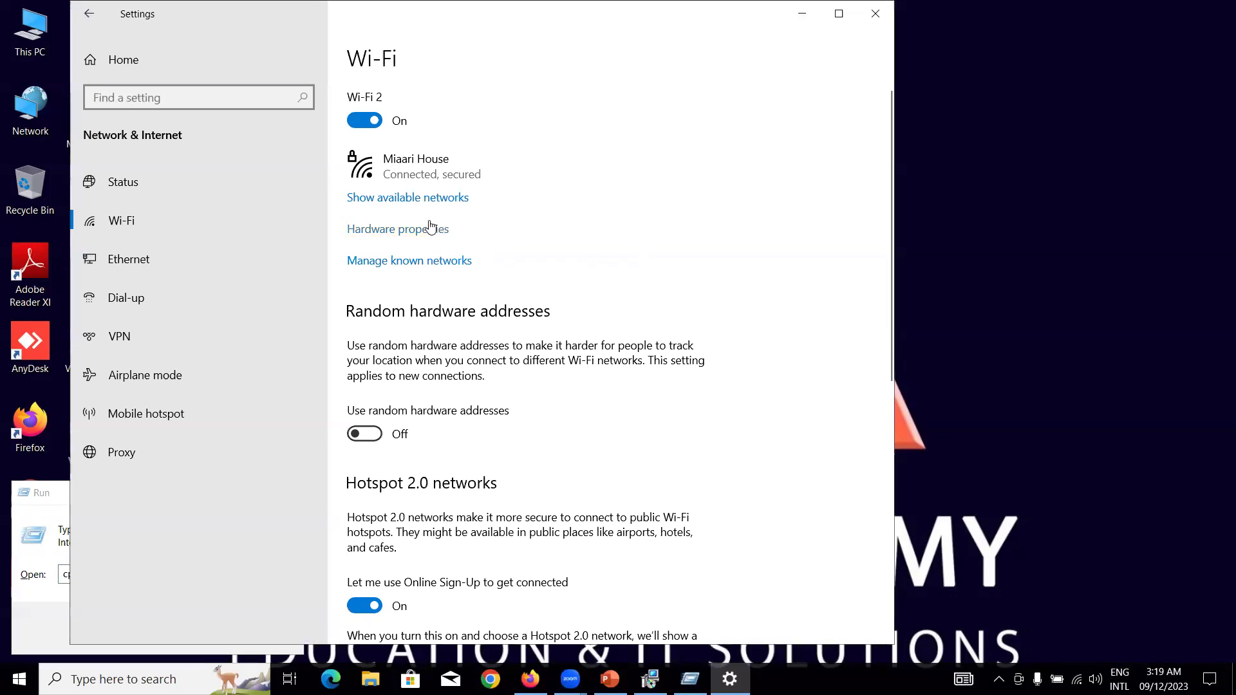
pyautogui.click(420, 231)
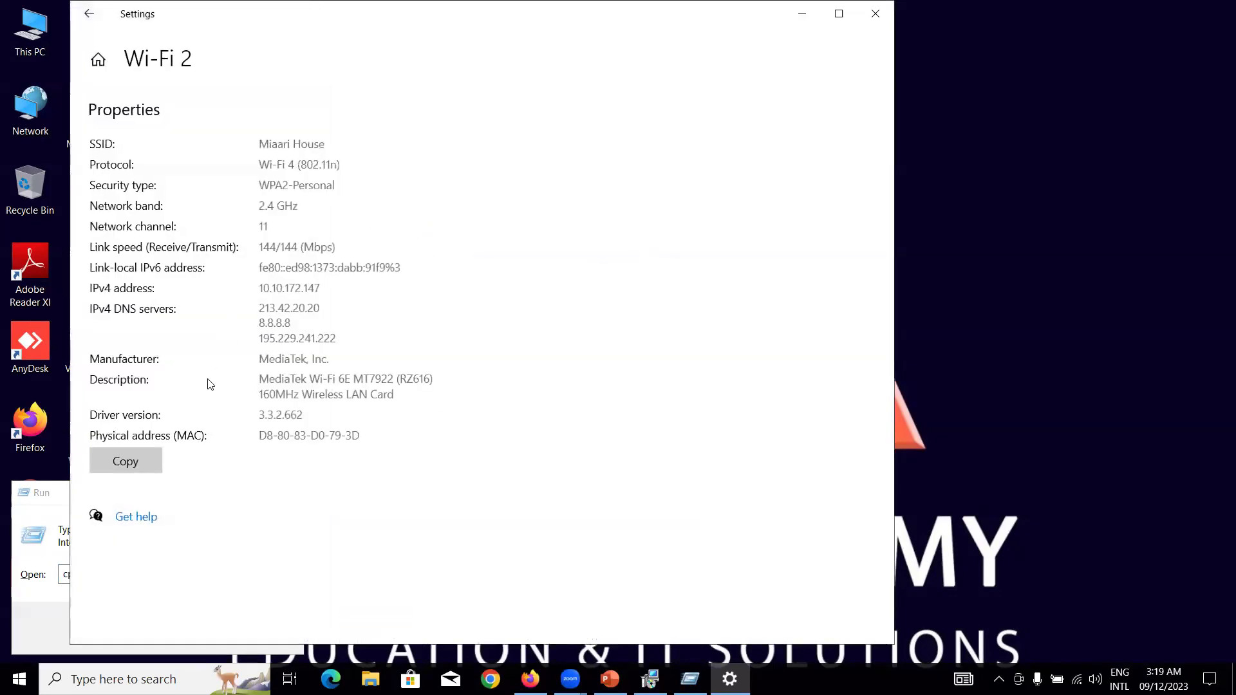
pyautogui.click(89, 13)
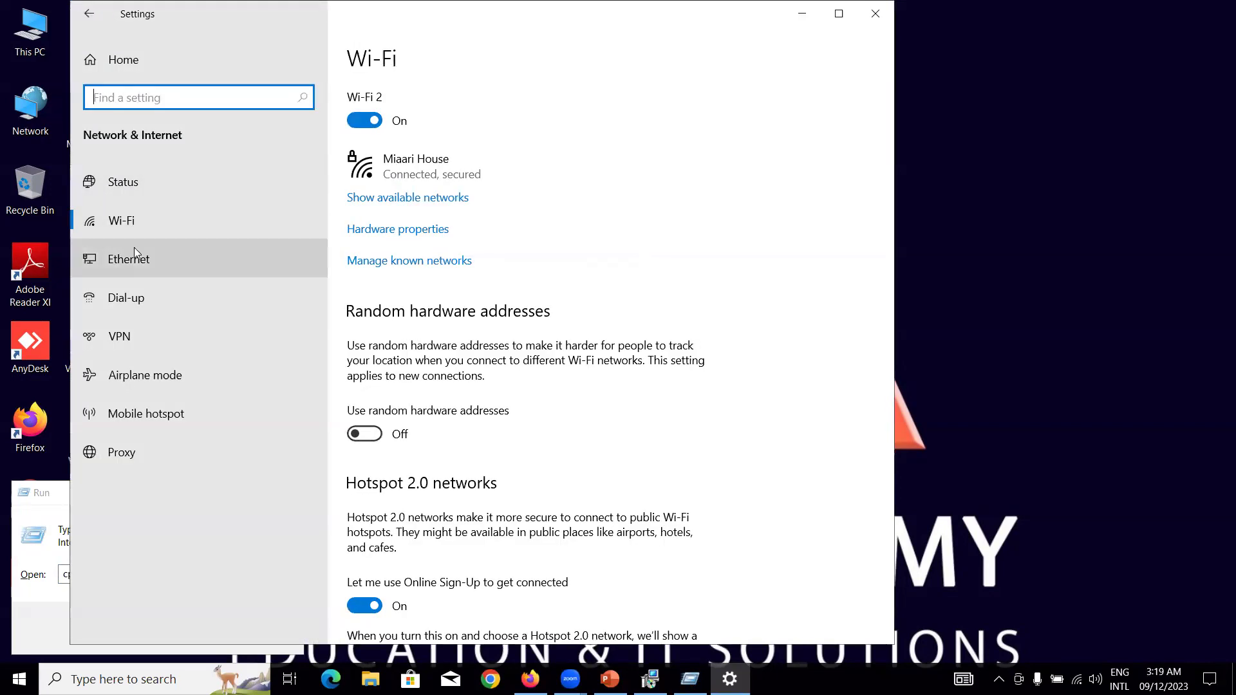
# Examine the network adapters in Network Connections, reached through the Network and Sharing Center, and put the network windows away.
pyautogui.click(135, 264)
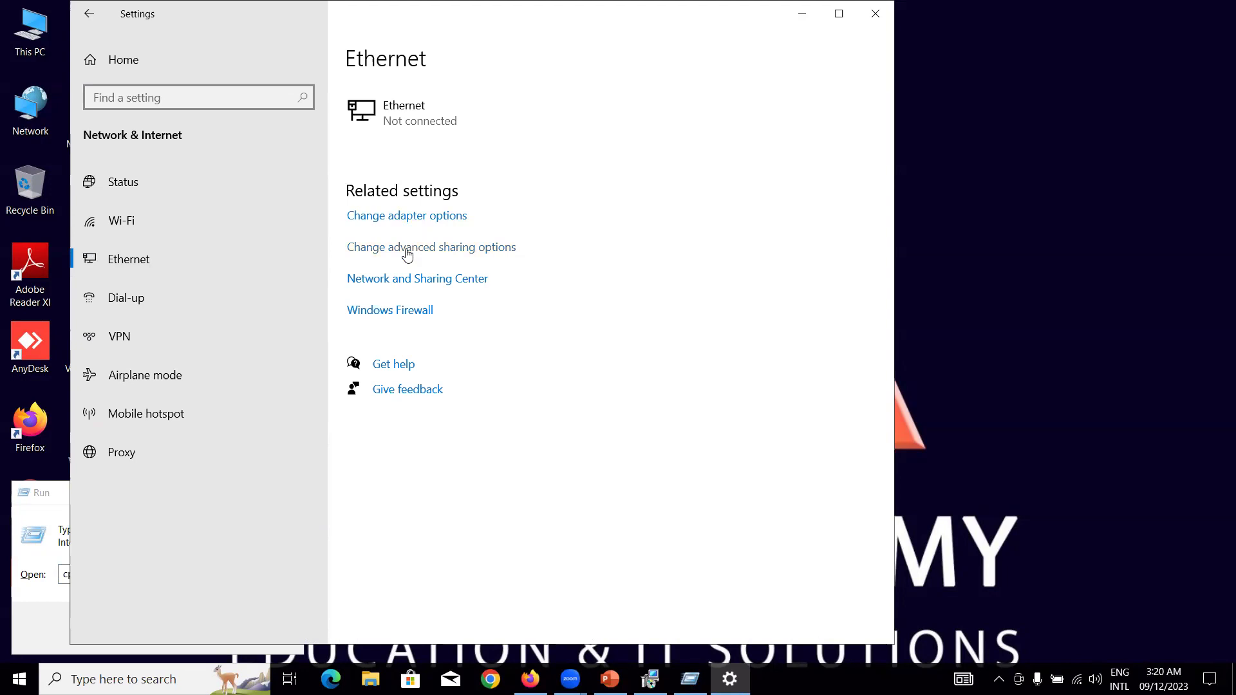
pyautogui.click(408, 280)
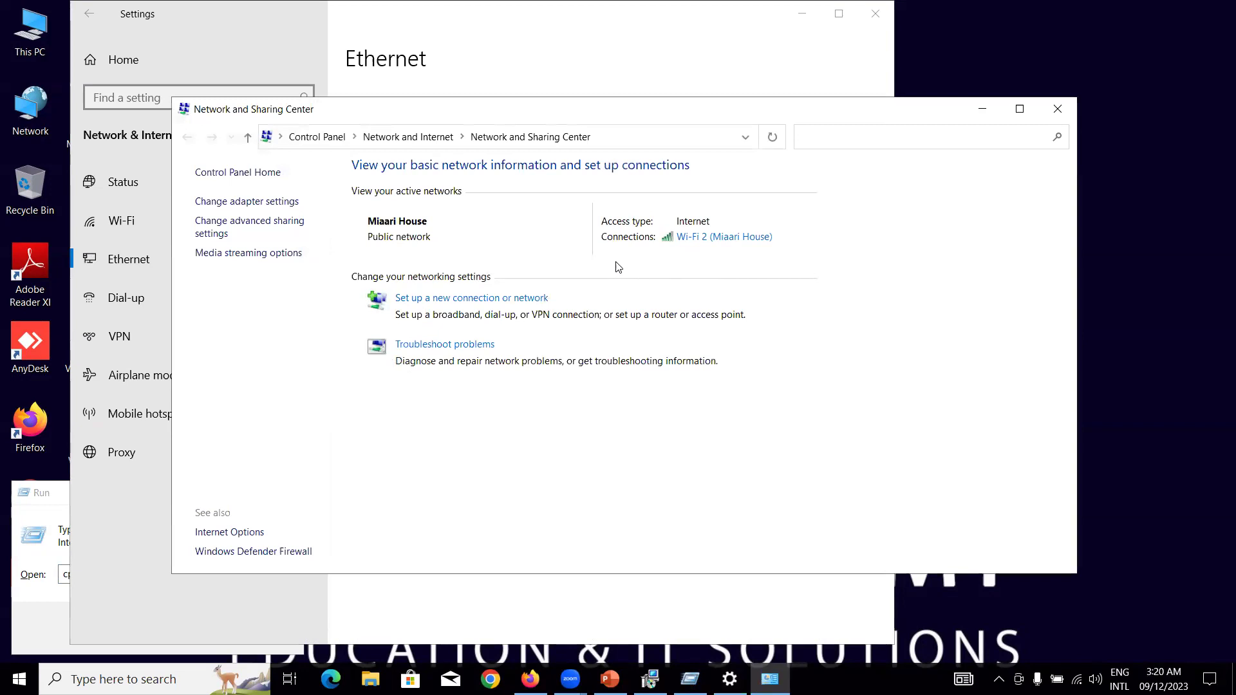
pyautogui.click(270, 205)
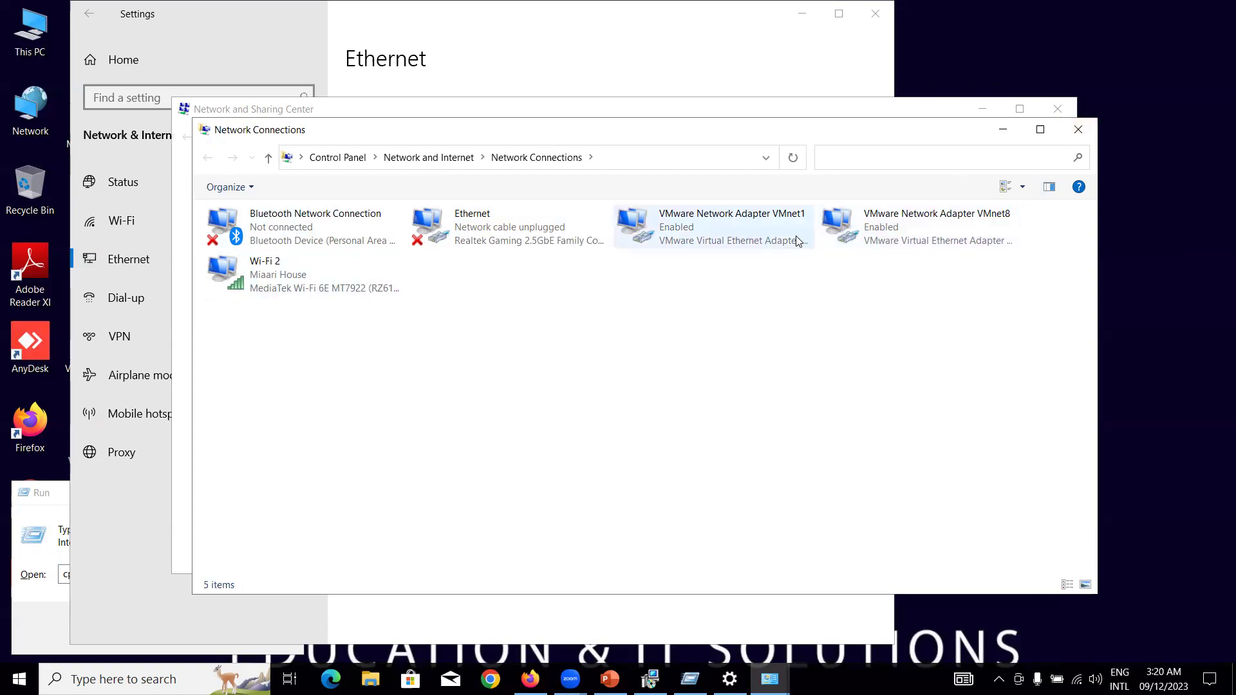
pyautogui.click(1077, 131)
pyautogui.click(982, 108)
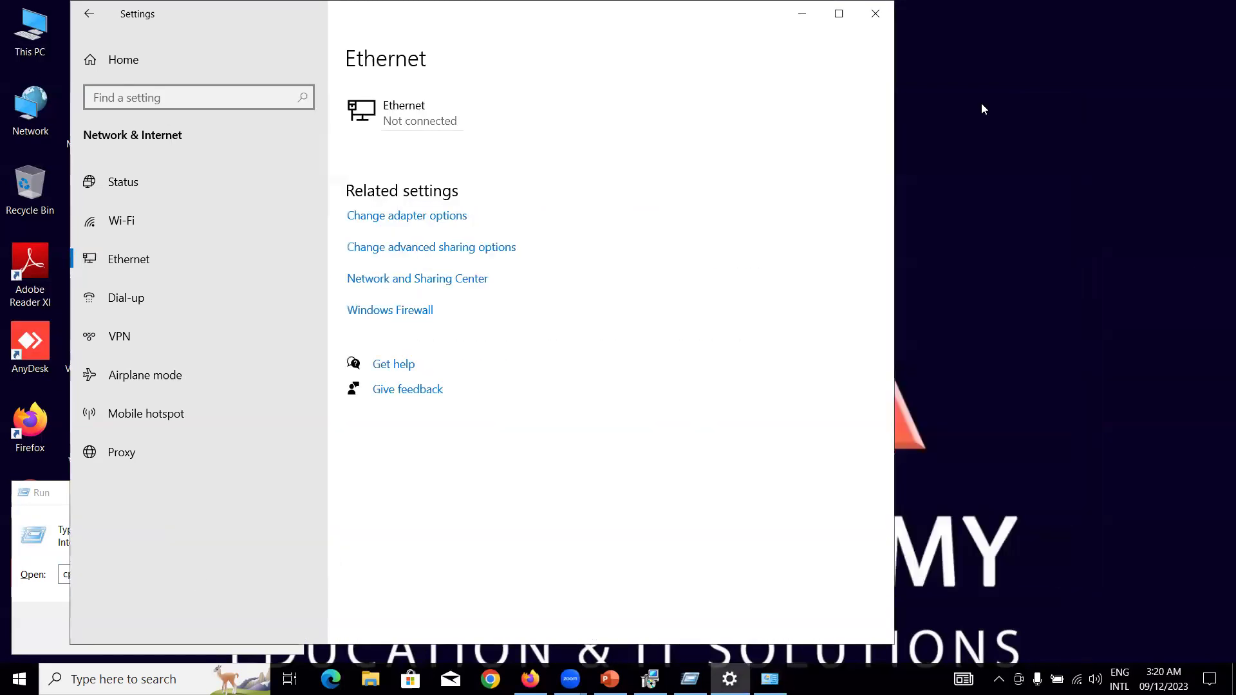
pyautogui.click(876, 14)
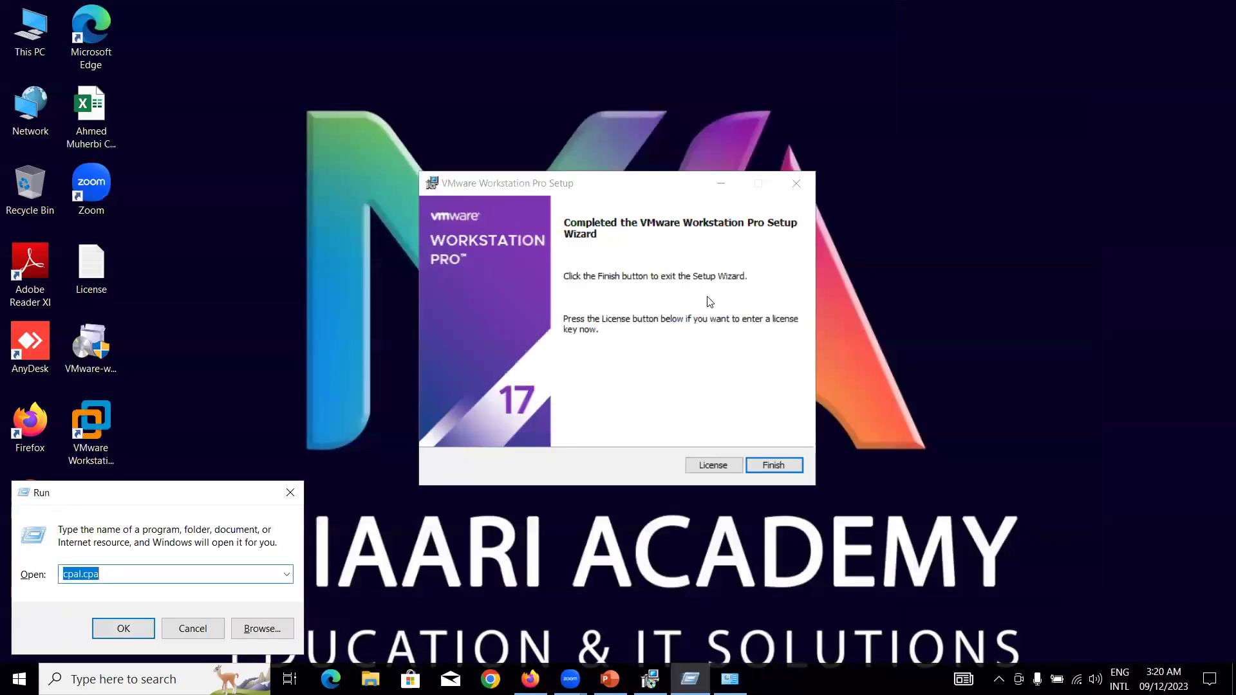
# Exit the completed setup wizard, dismiss the Run dialog and launch VMware Workstation from its desktop shortcut.
pyautogui.click(755, 462)
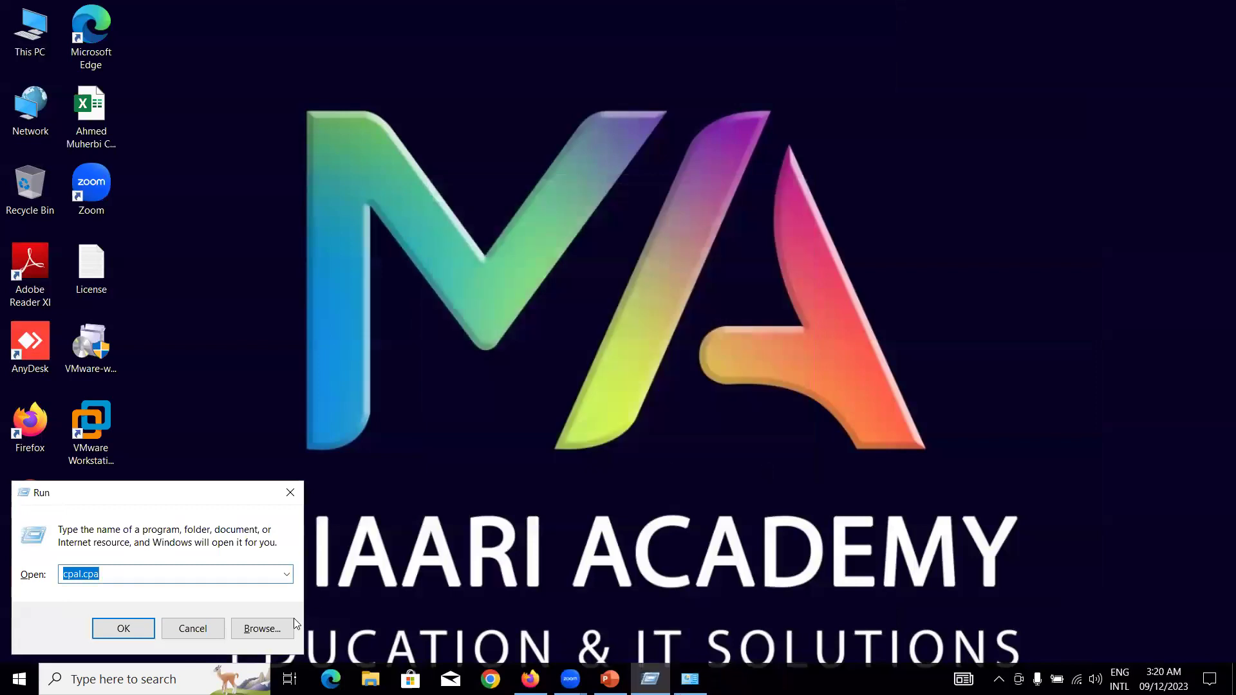
pyautogui.click(202, 619)
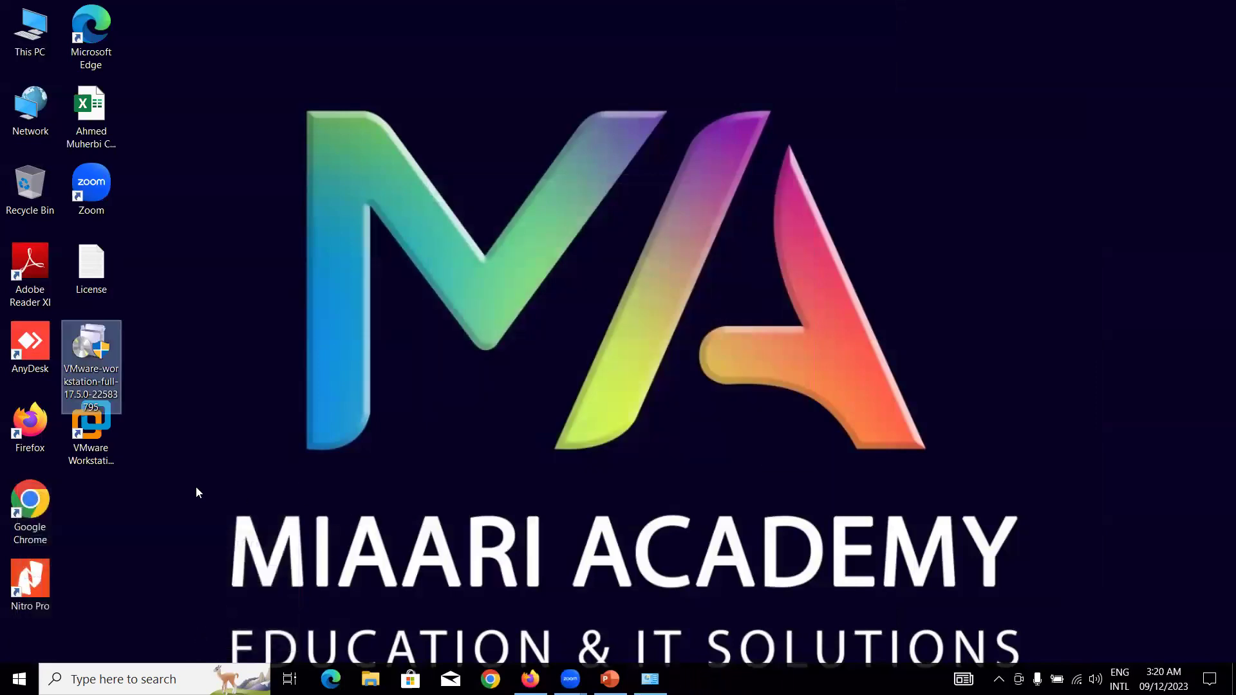
pyautogui.click(87, 432)
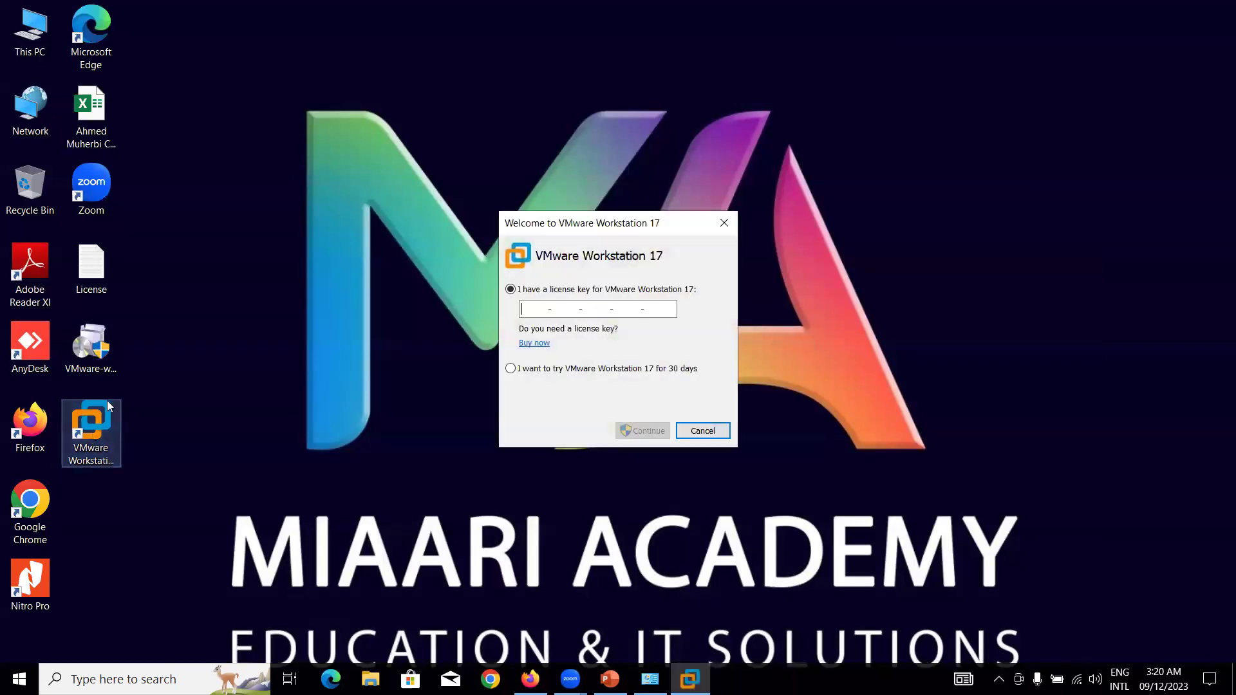
# Activate VMware Workstation 17 by entering the license key, finish the welcome dialog and maximize the main window.
pyautogui.click(547, 310)
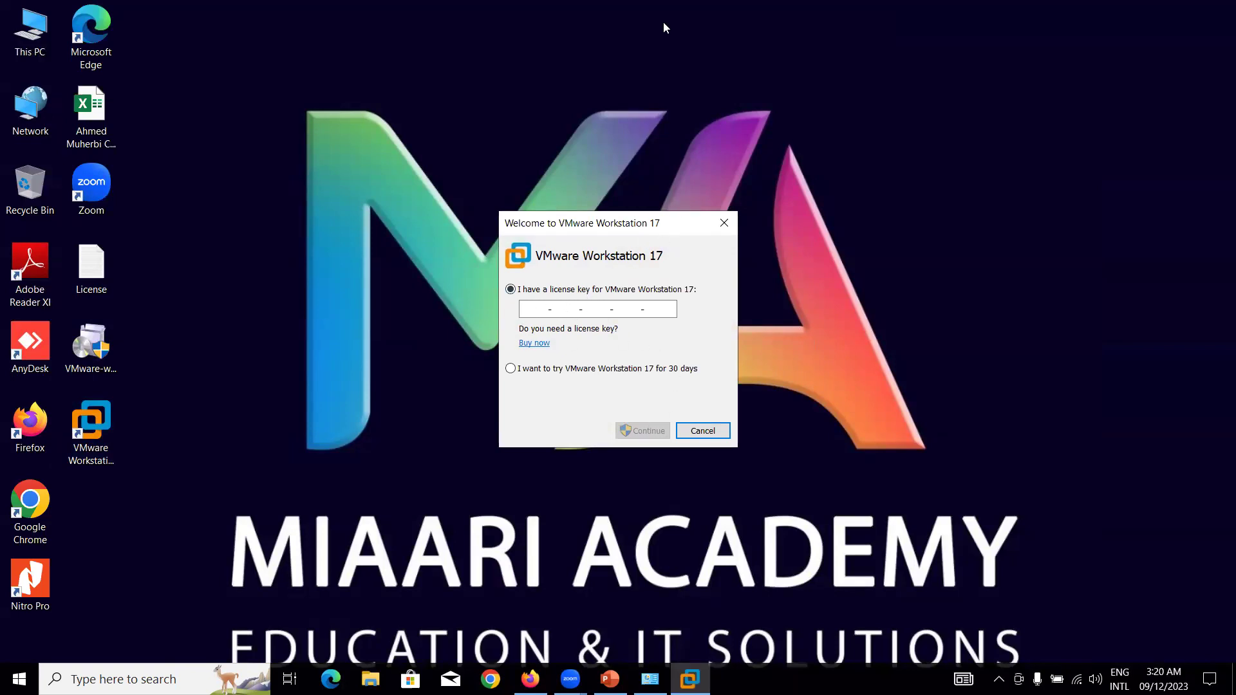
pyautogui.click(925, 27)
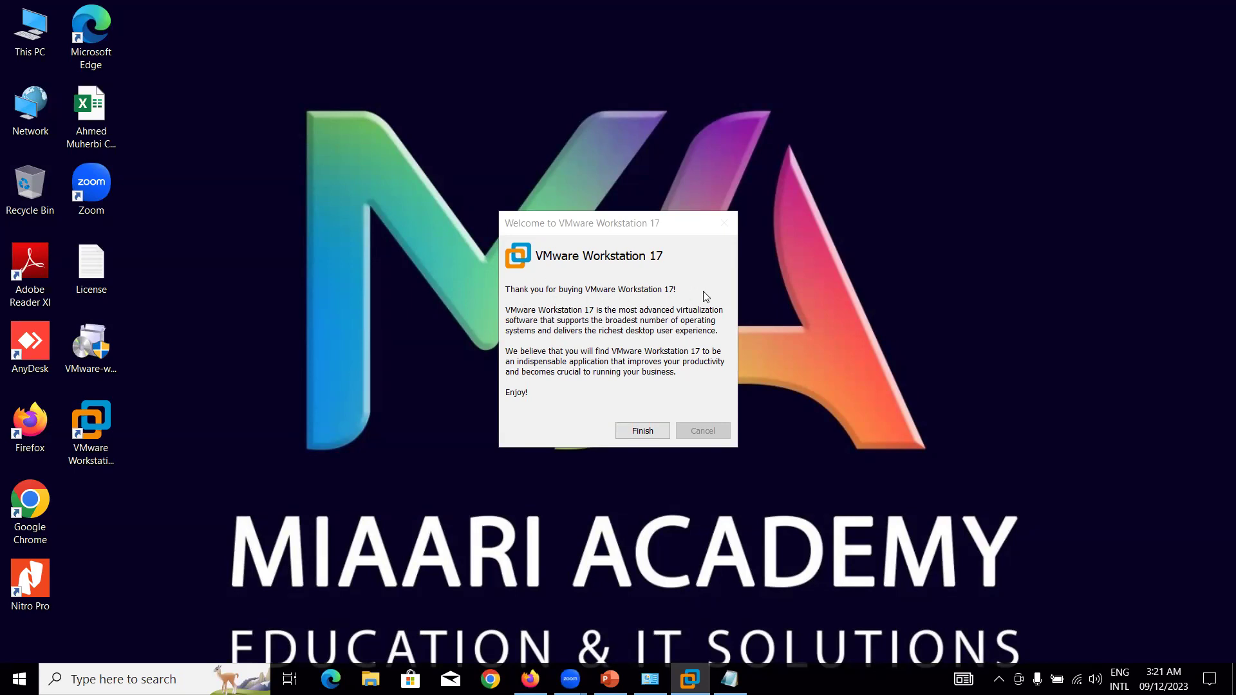
pyautogui.click(641, 427)
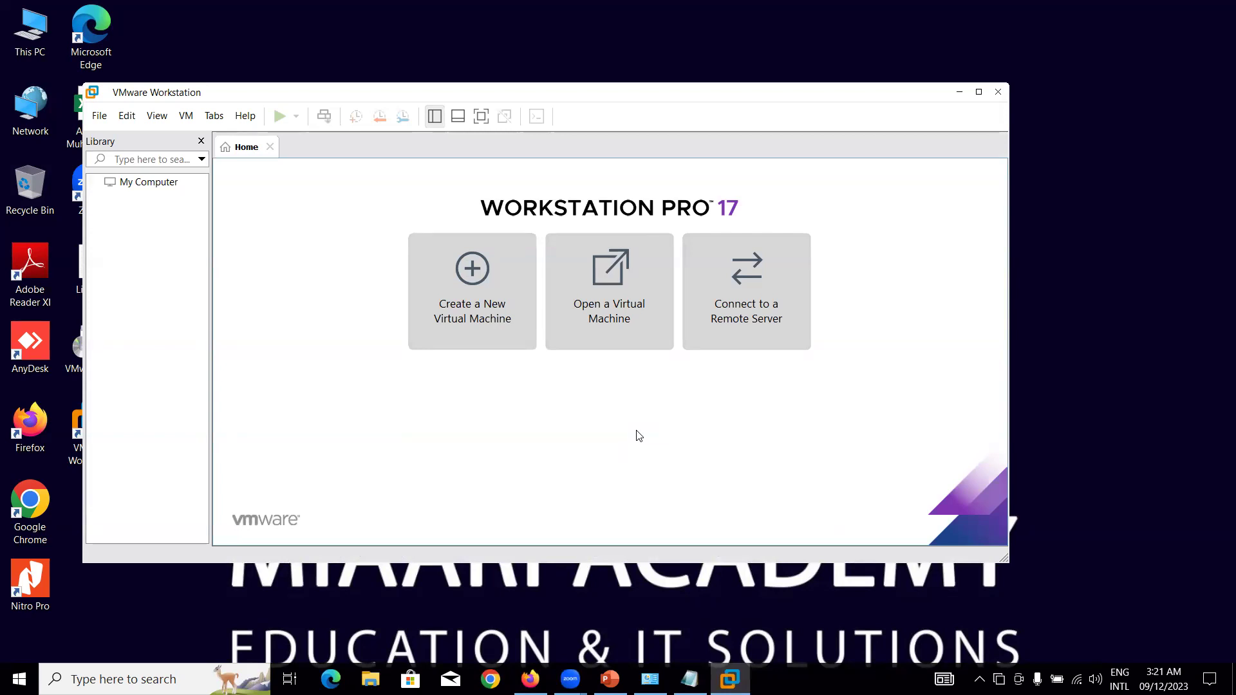
pyautogui.click(979, 92)
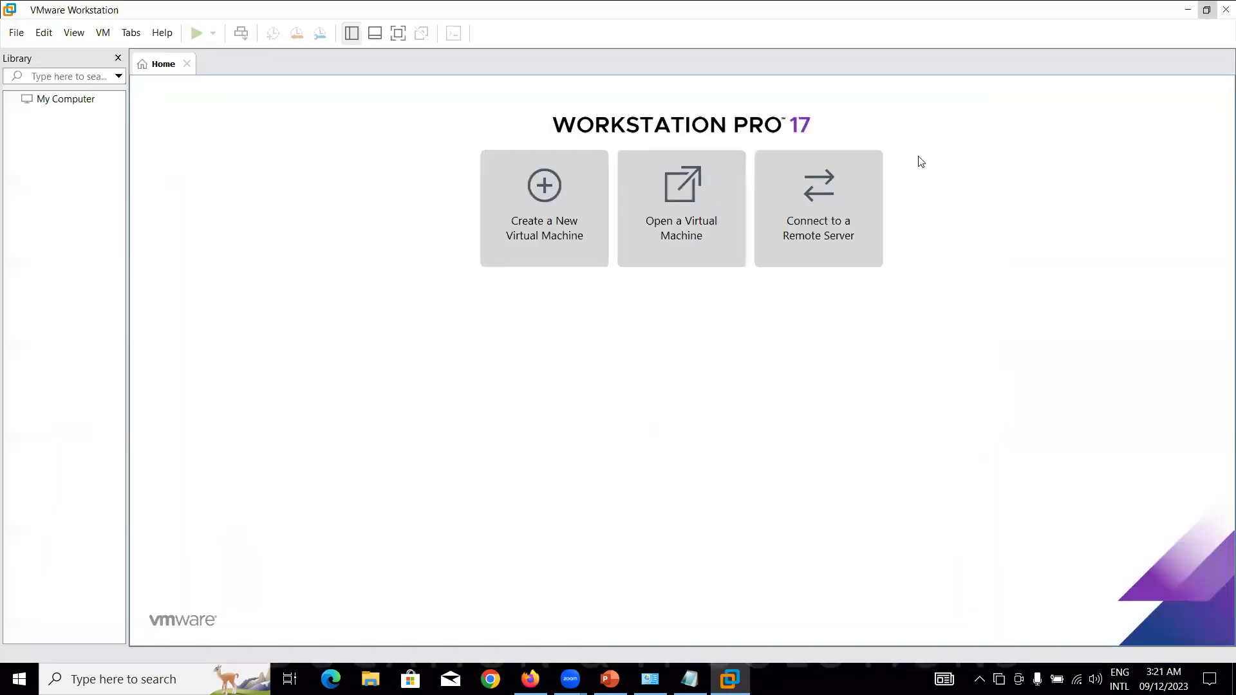